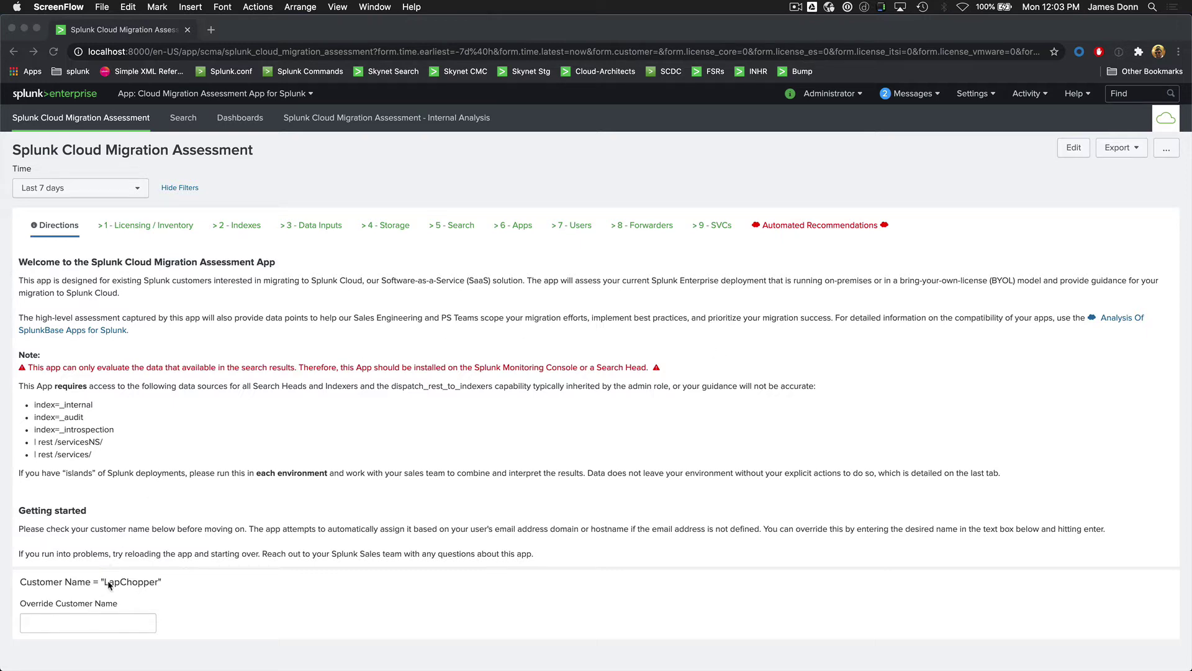
Override the customer name with "happy-customer" for the migration assessment
click(67, 624)
click(67, 624)
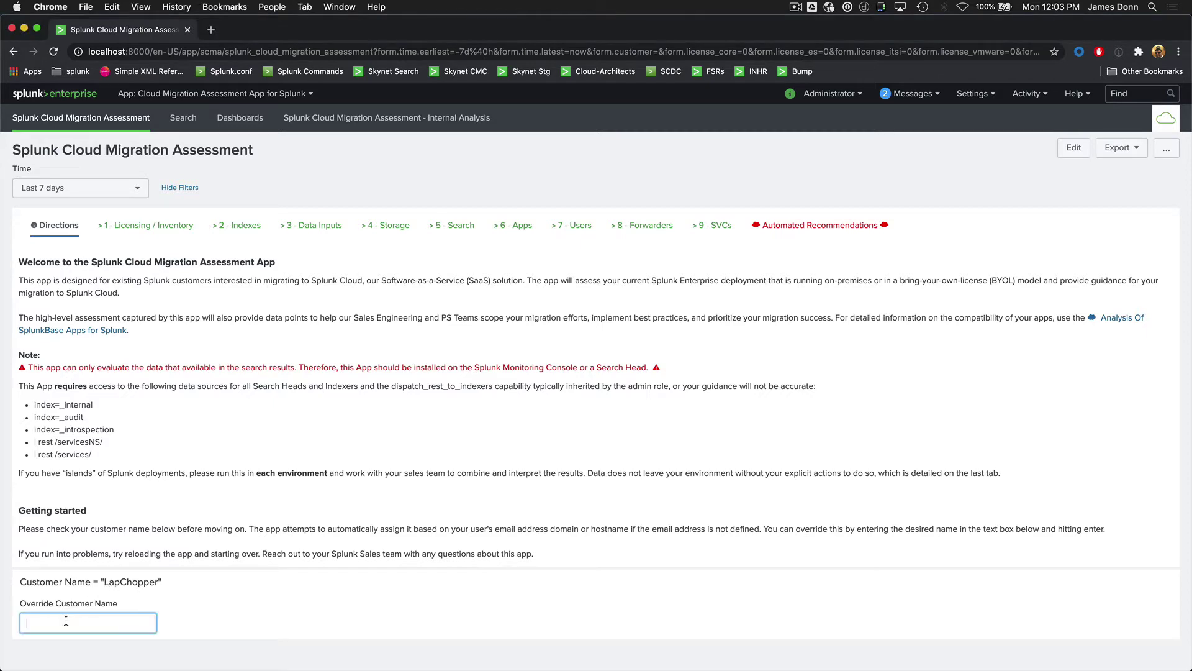
text(happy-customer)
key(Return)
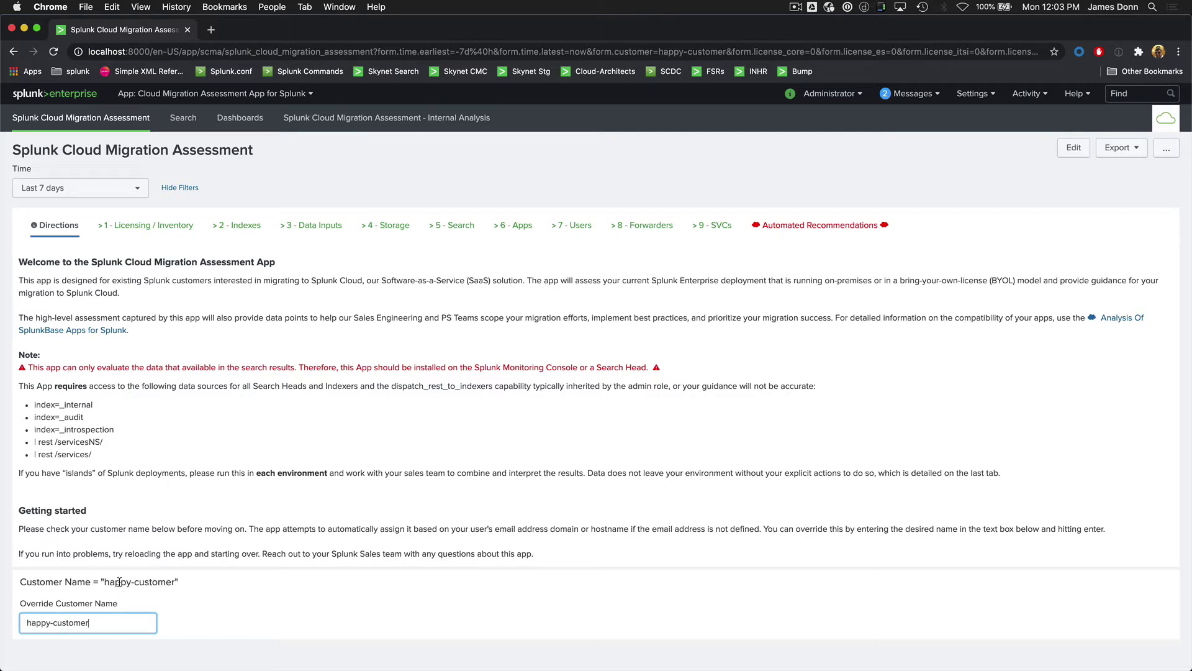
In the Licensing / Inventory section, set the Core license volume to 6500 GB
click(131, 229)
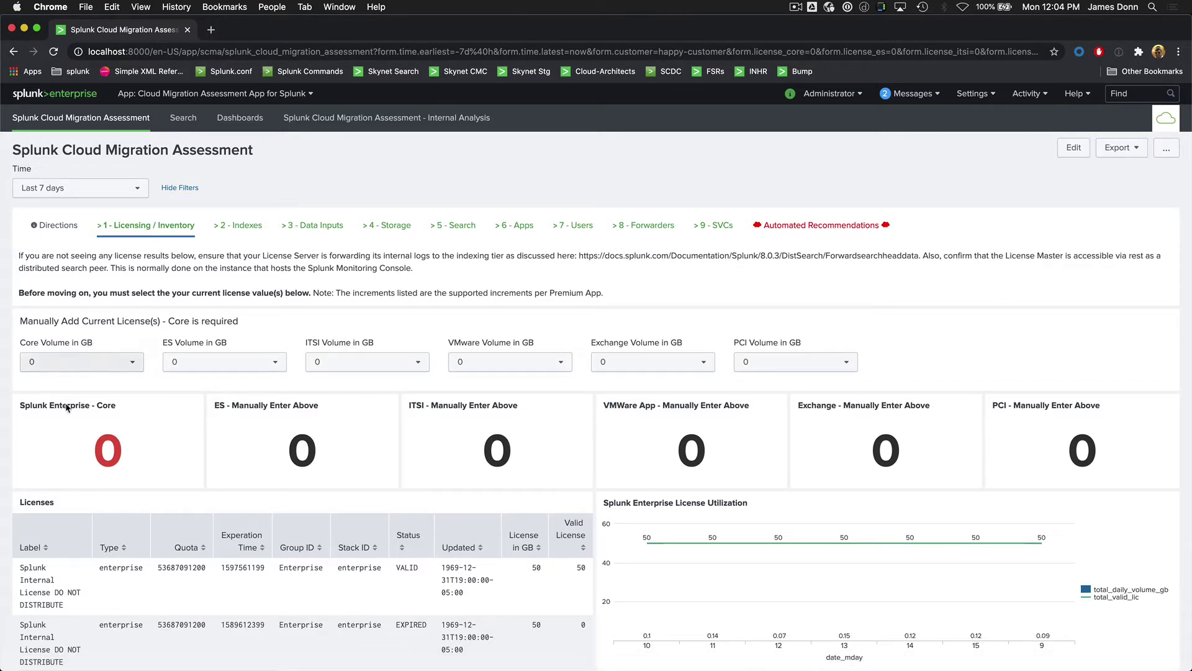
mouse_move(67, 408)
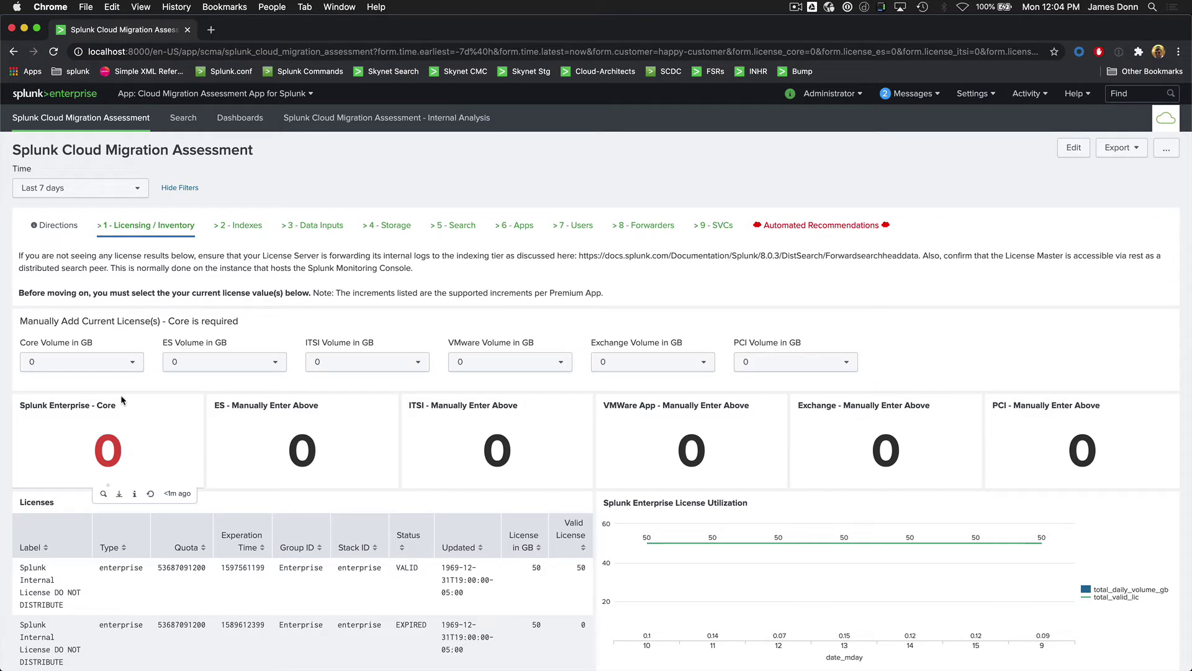
click(118, 366)
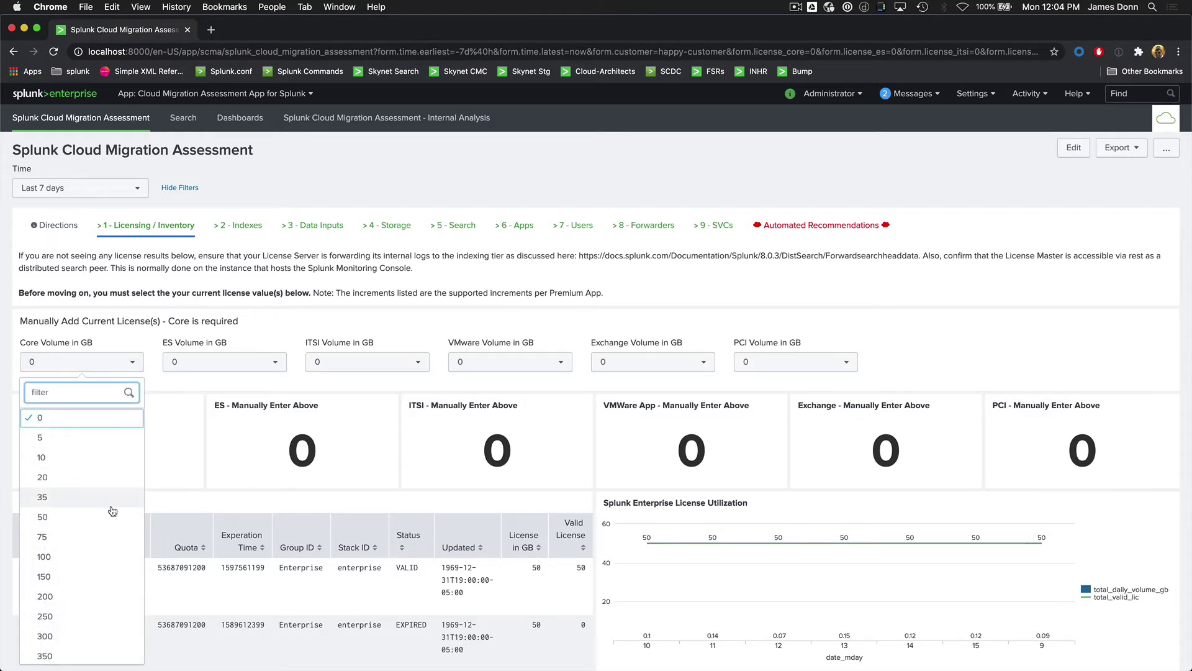
scroll(113, 511, down, 5)
scroll(113, 510, down, 3)
click(98, 563)
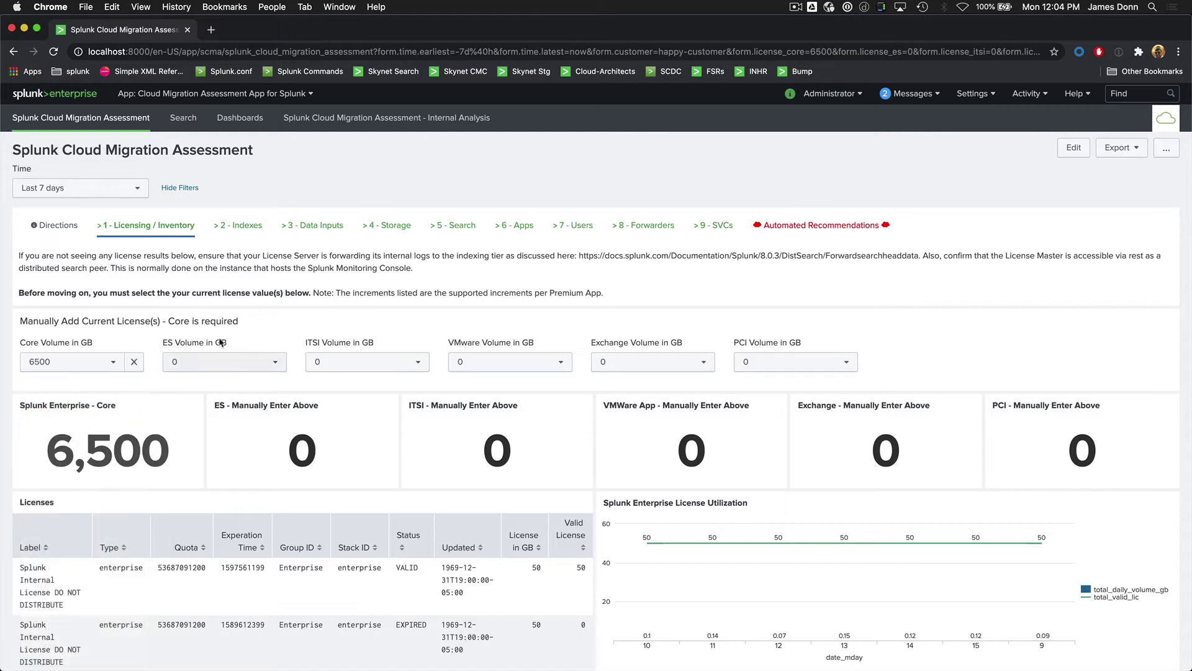
Set the ES license volume to 100 GB and the ITSI license volume to 550 GB
click(251, 364)
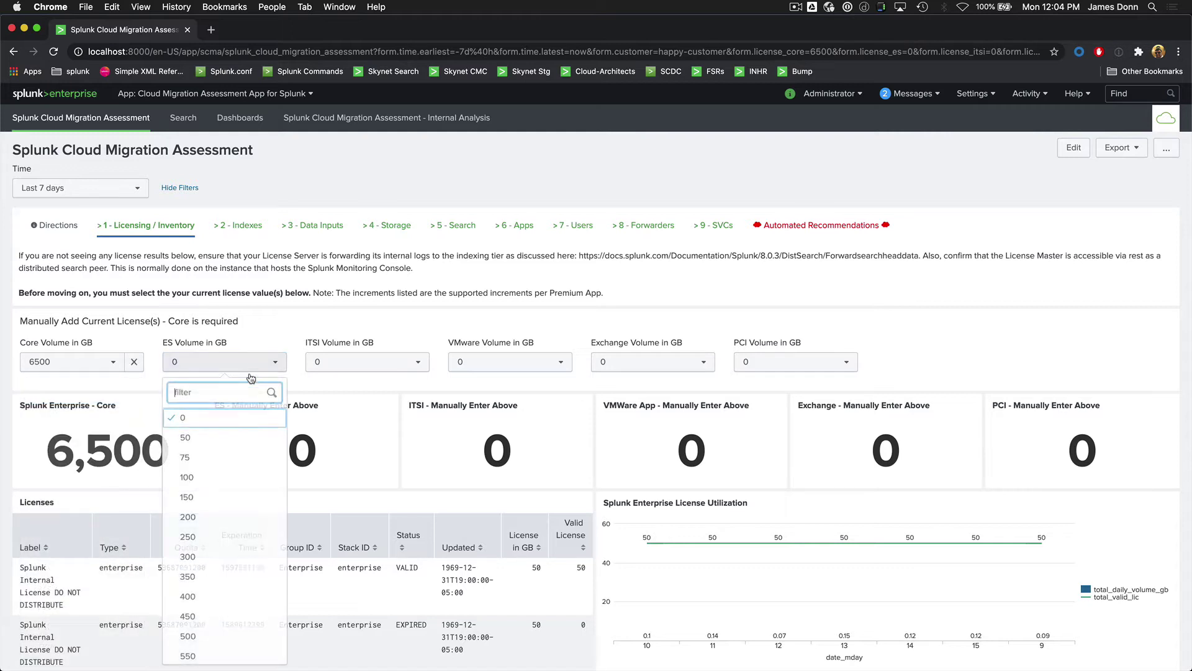
click(236, 482)
click(397, 369)
scroll(396, 485, down, 3)
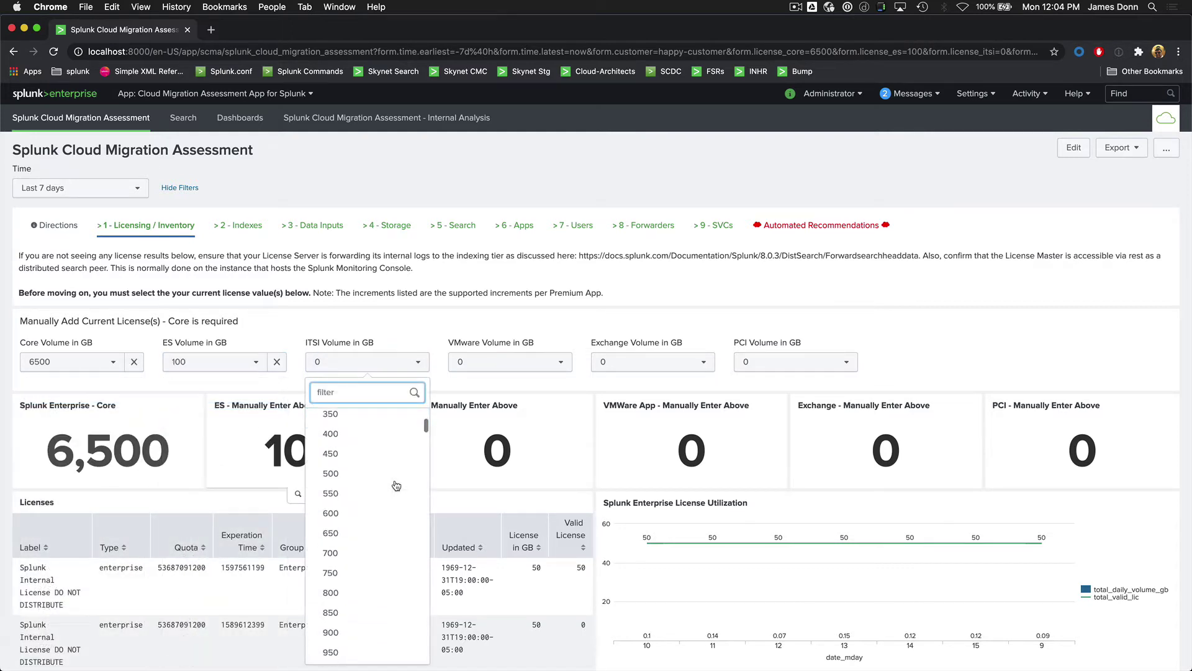
click(396, 485)
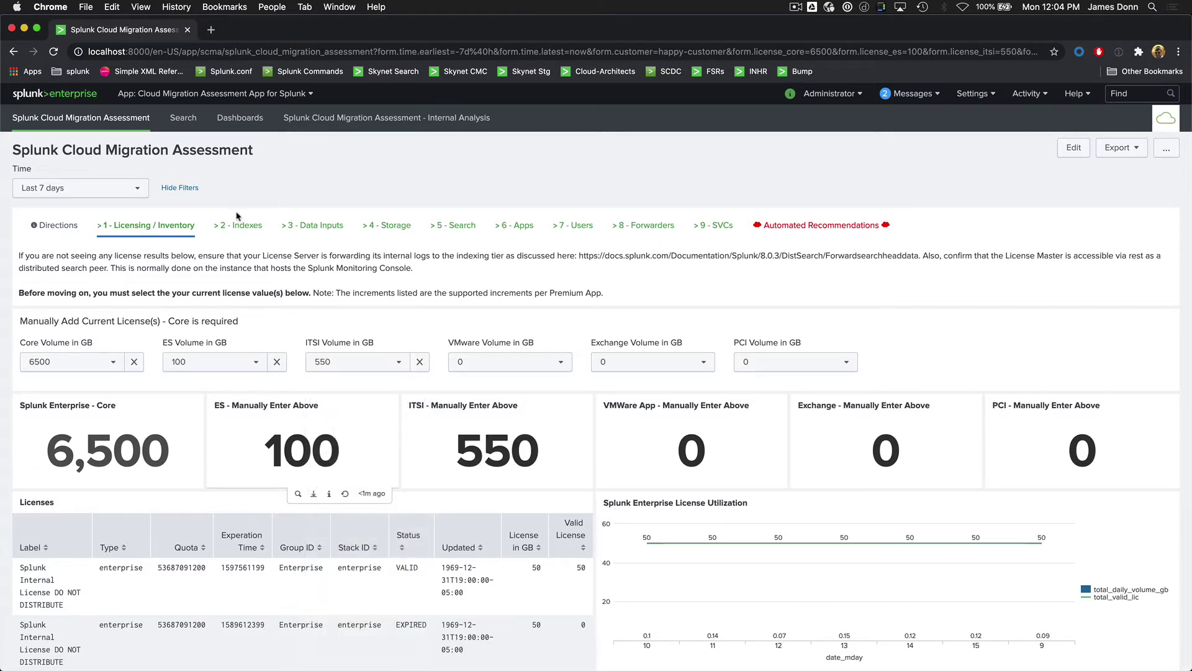
Load and review the Indexes, Data Inputs, Storage, Search, Apps, Users, Forwarders and SVCs assessment sections in order
click(242, 230)
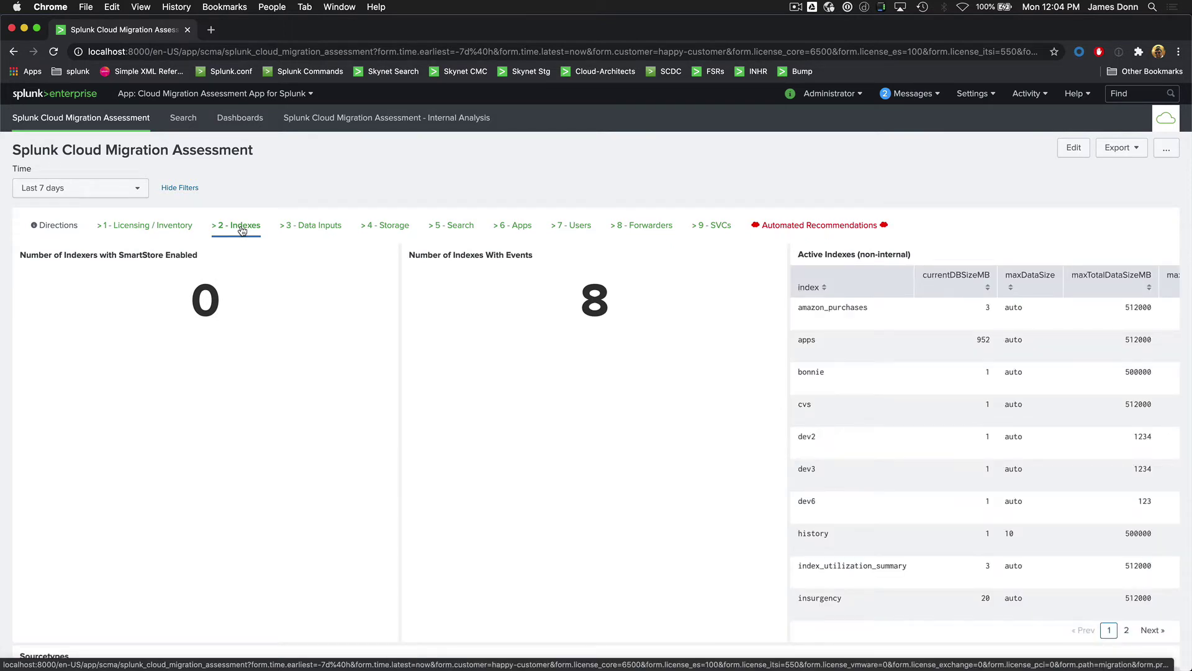
click(313, 228)
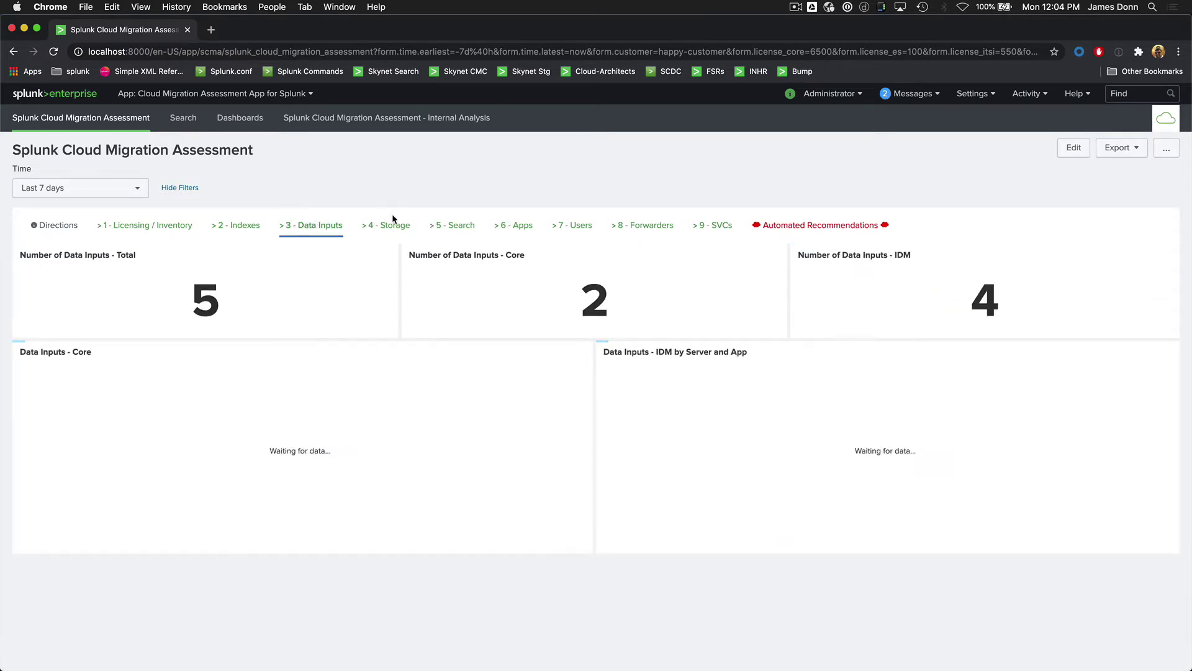
click(395, 225)
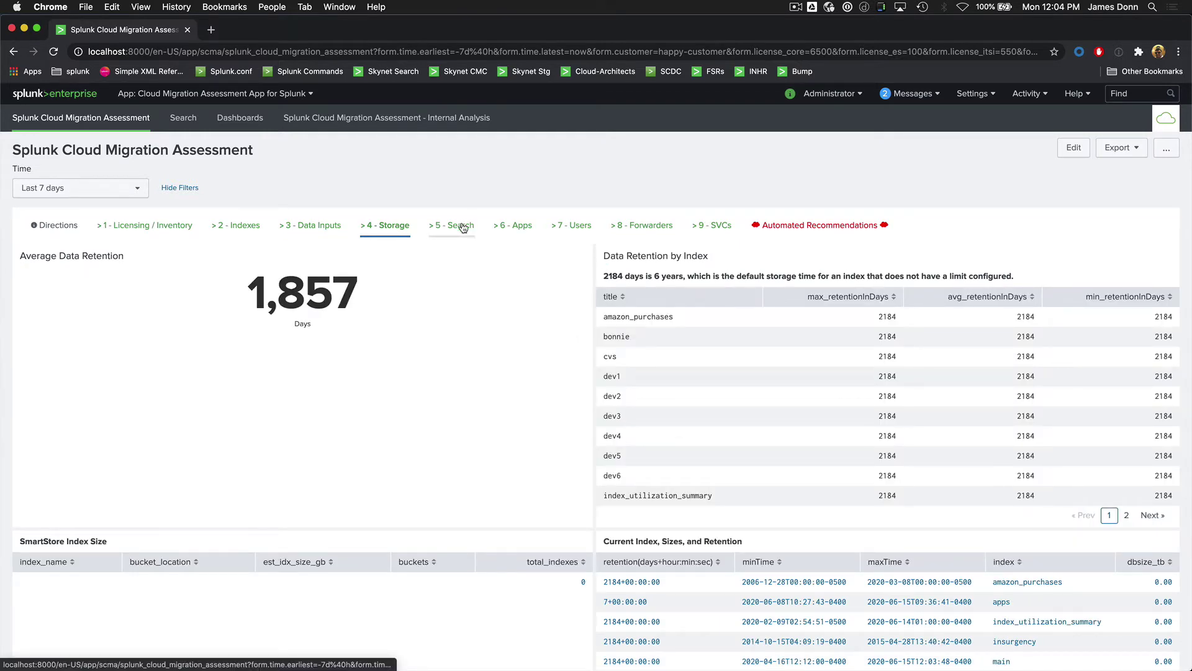
click(463, 227)
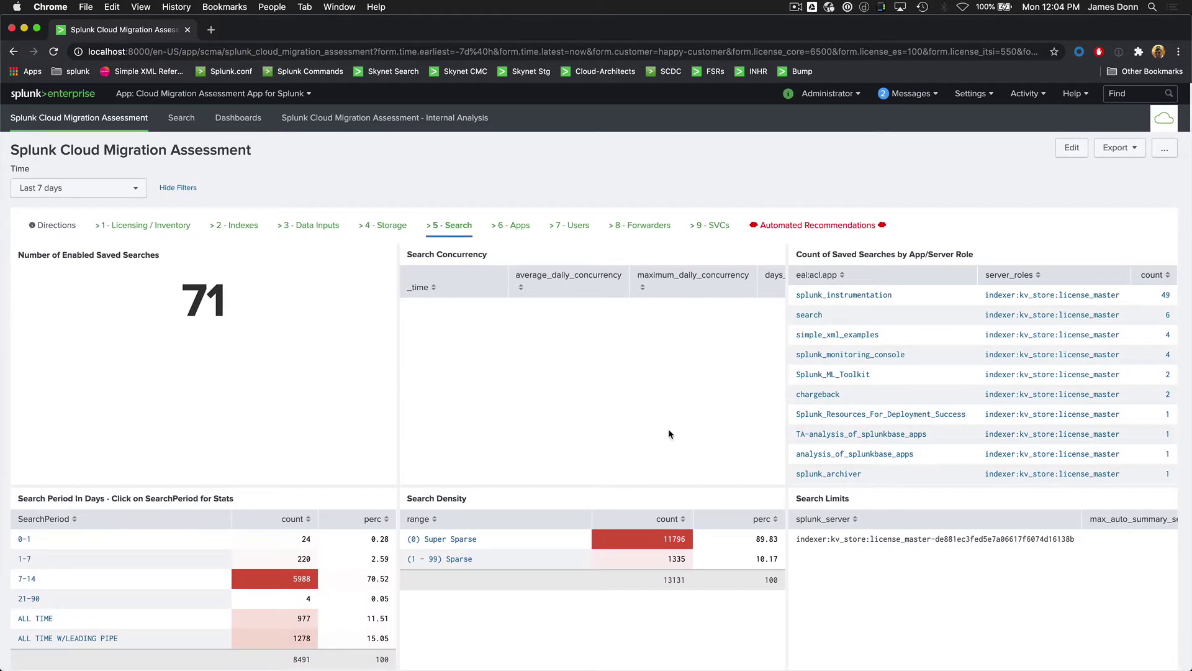
scroll(691, 295, right, 2)
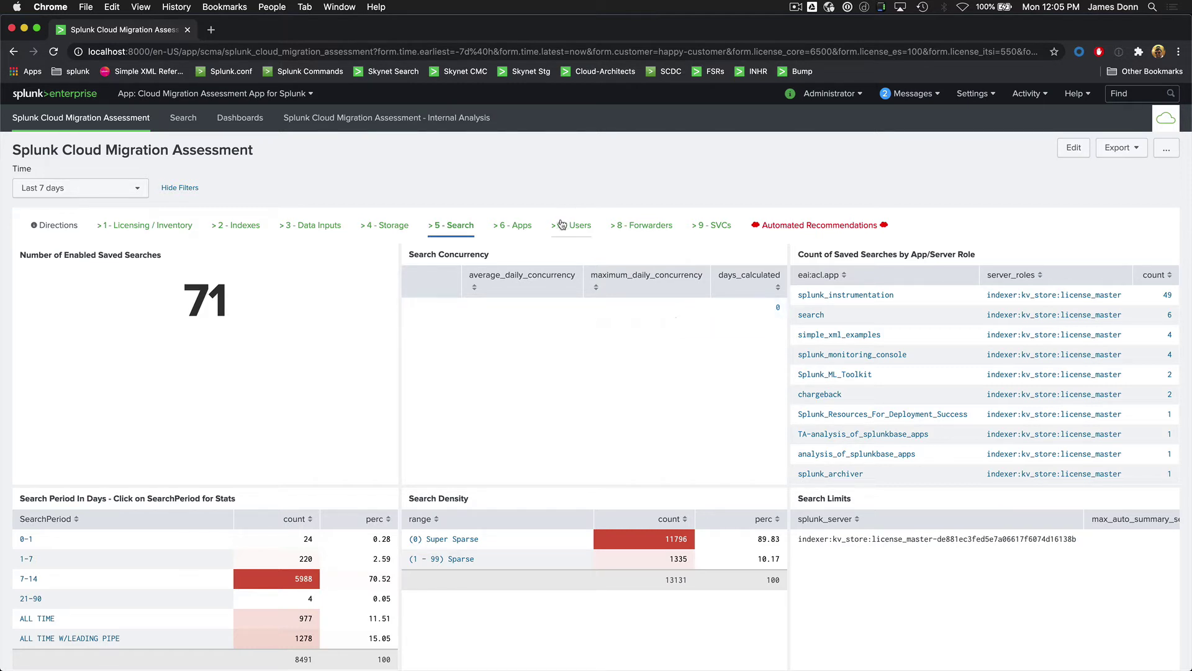
click(519, 226)
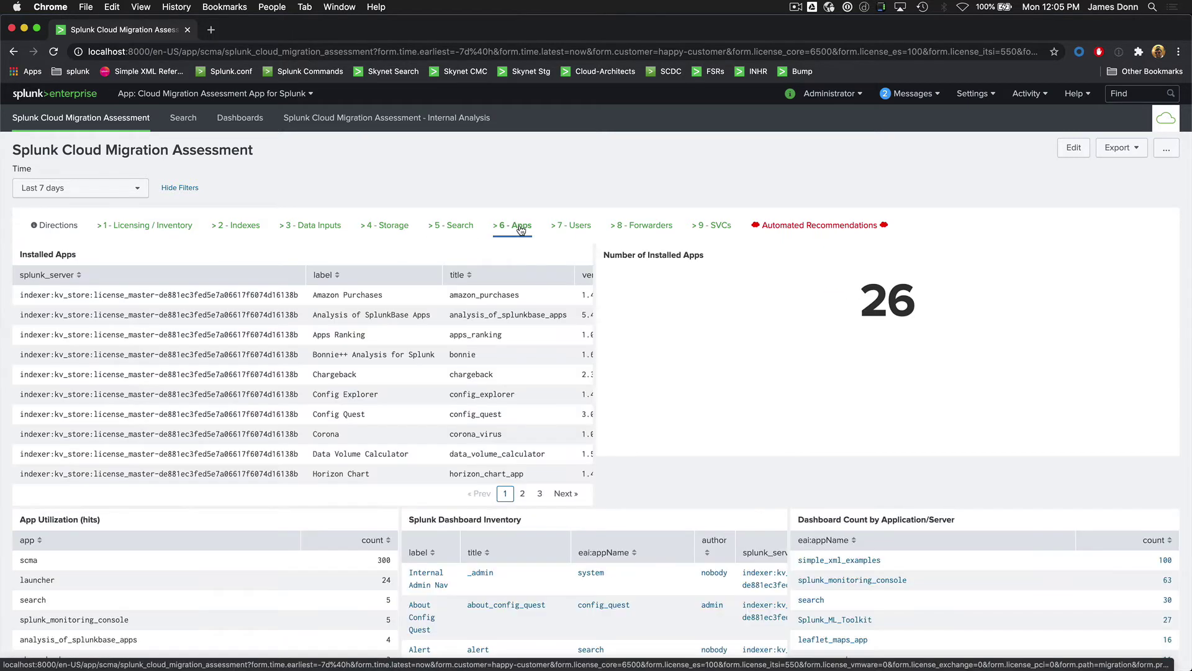
click(570, 227)
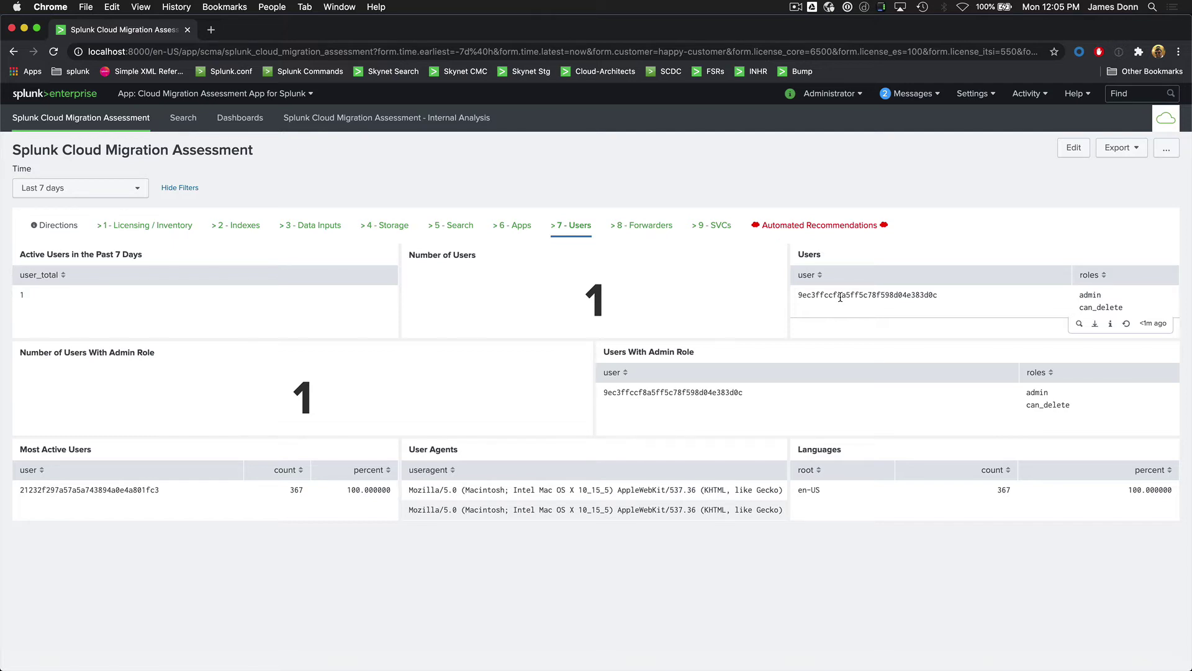
click(661, 229)
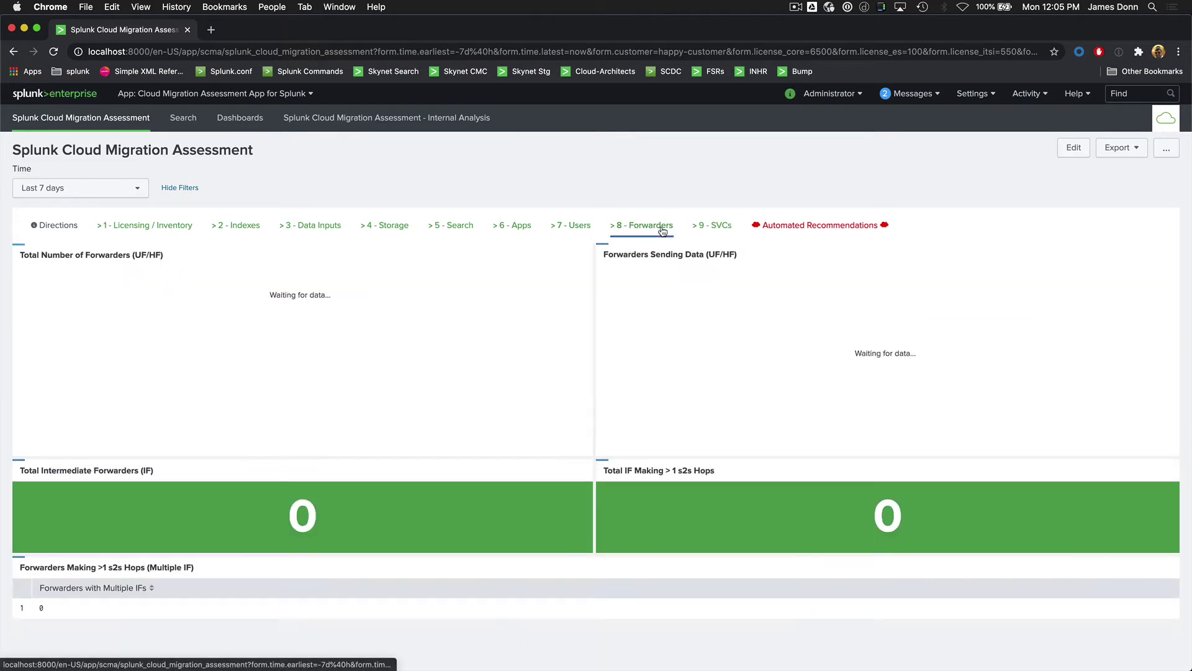
click(724, 227)
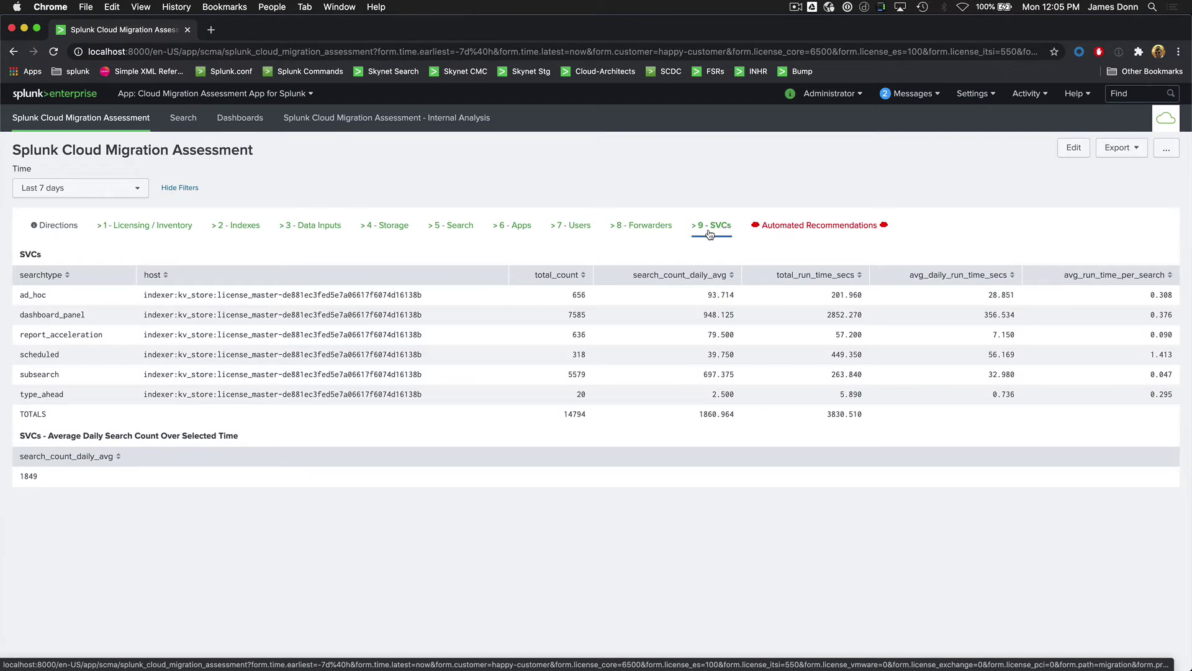
In Automated Recommendations, view the Infrastructure-based licensing guidance and return the licensing model to Ingest-based
click(791, 230)
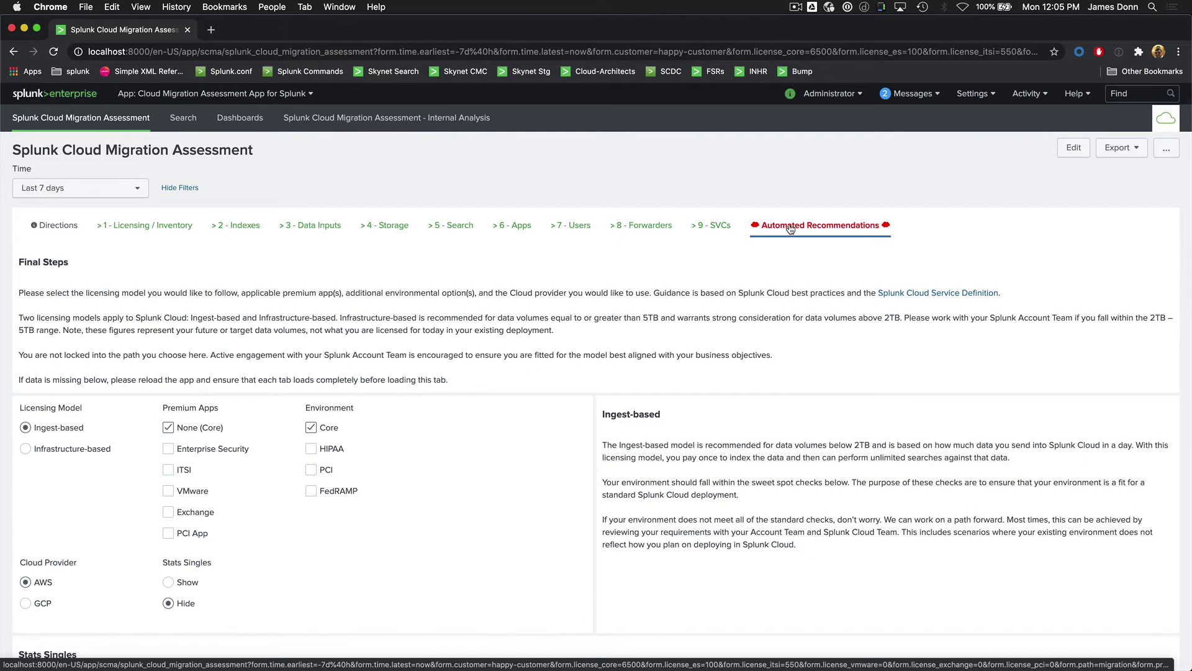
scroll(481, 256, down, 3)
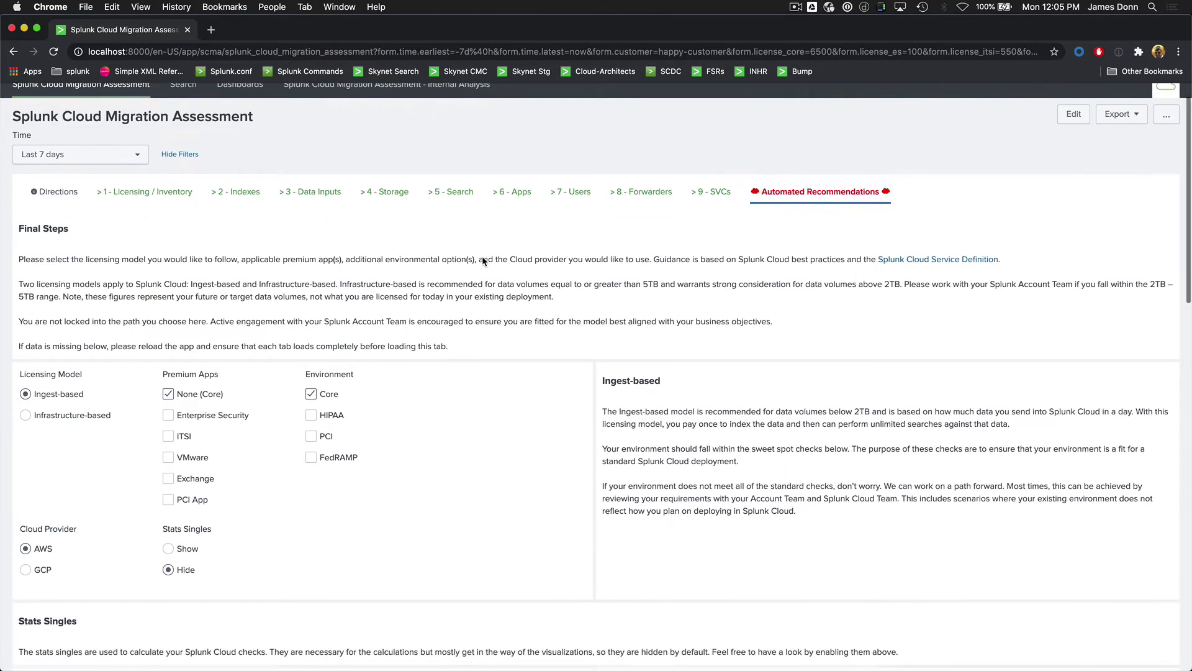
scroll(481, 256, down, 1)
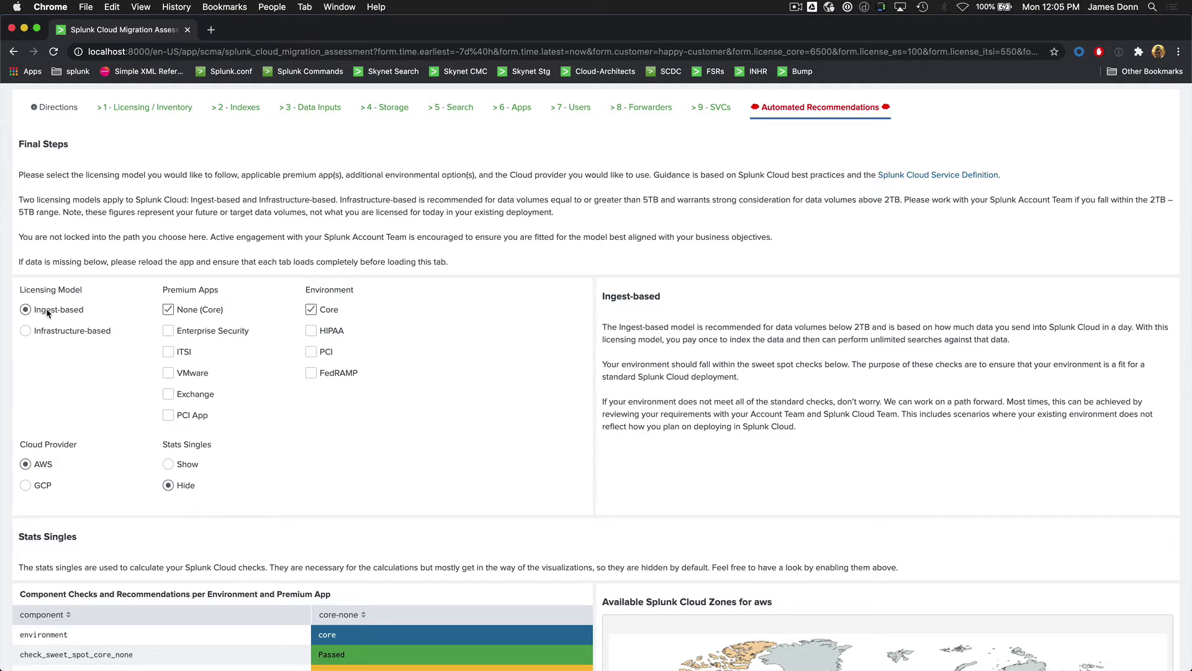
click(73, 333)
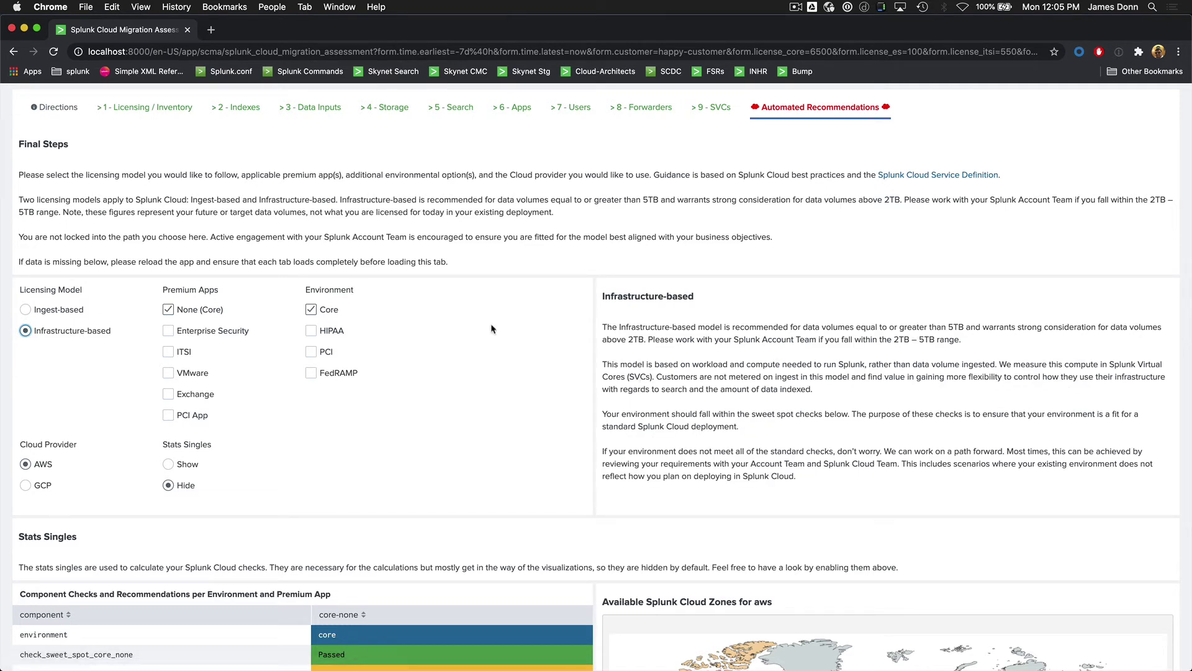
click(36, 312)
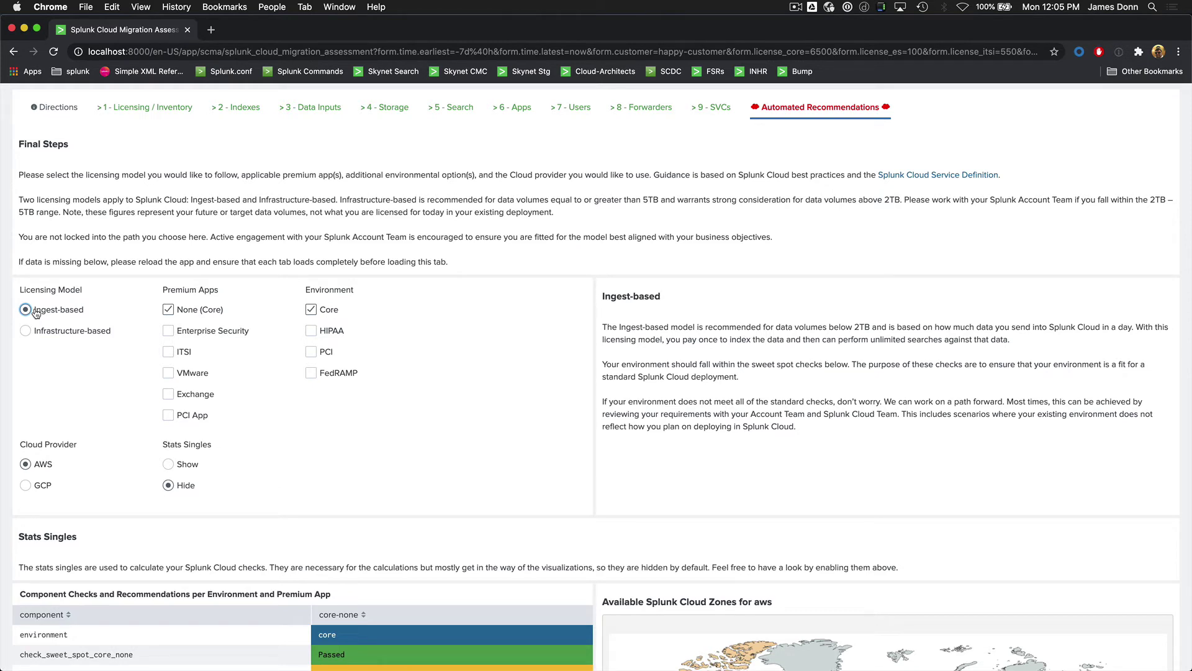
Add Enterprise Security and ITSI to the premium apps covered by the component checks
click(169, 333)
click(169, 352)
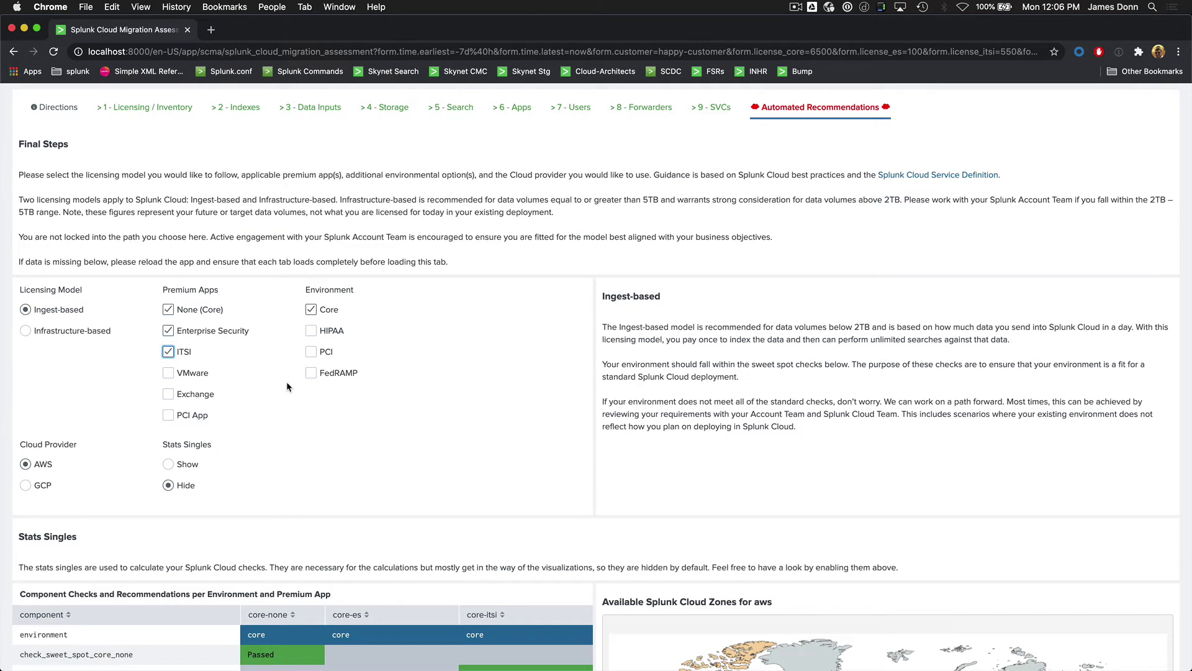
scroll(287, 386, down, 4)
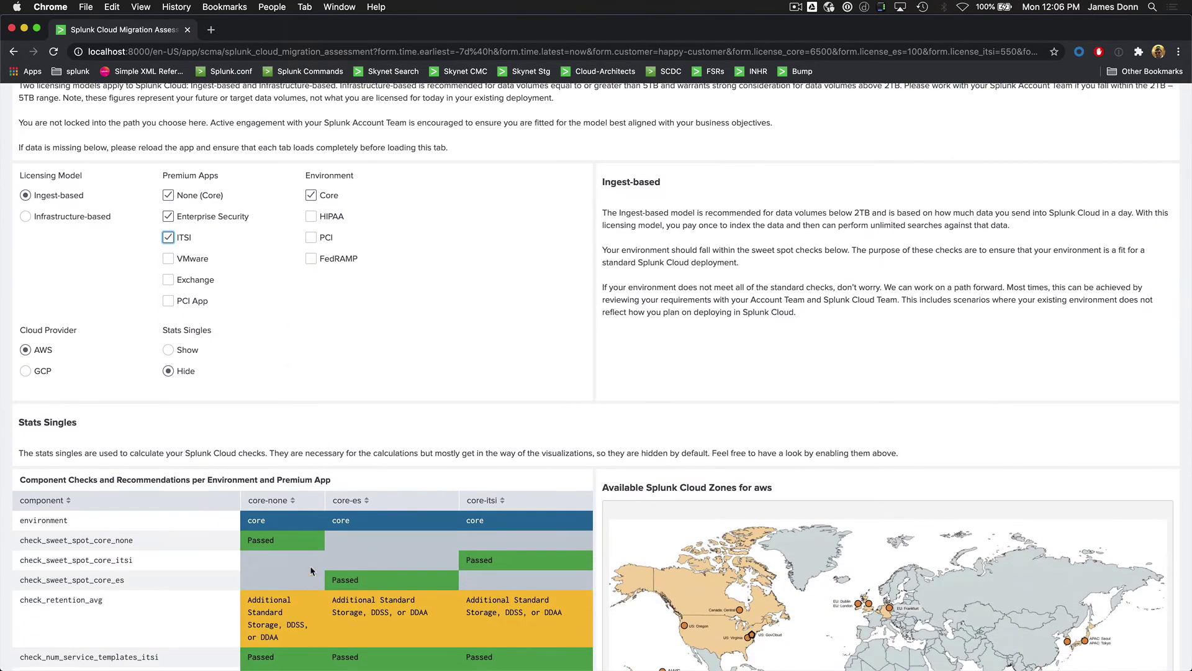
View the available Splunk Cloud zones for GCP and return the cloud provider to AWS
scroll(306, 441, up, 2)
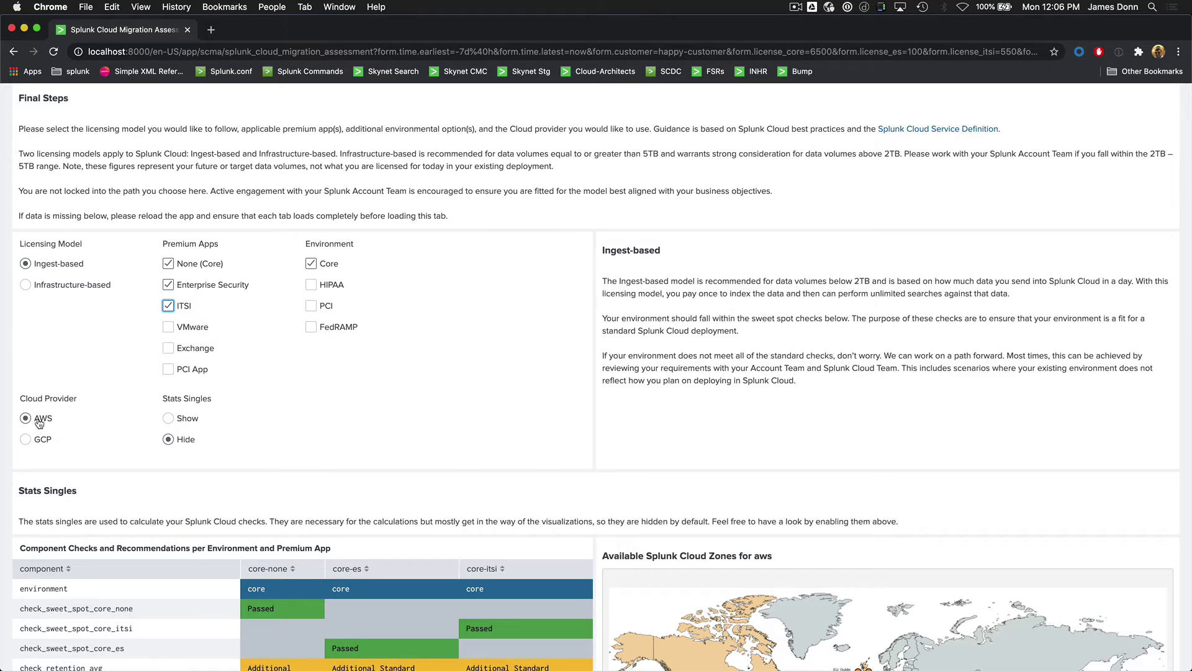
click(39, 440)
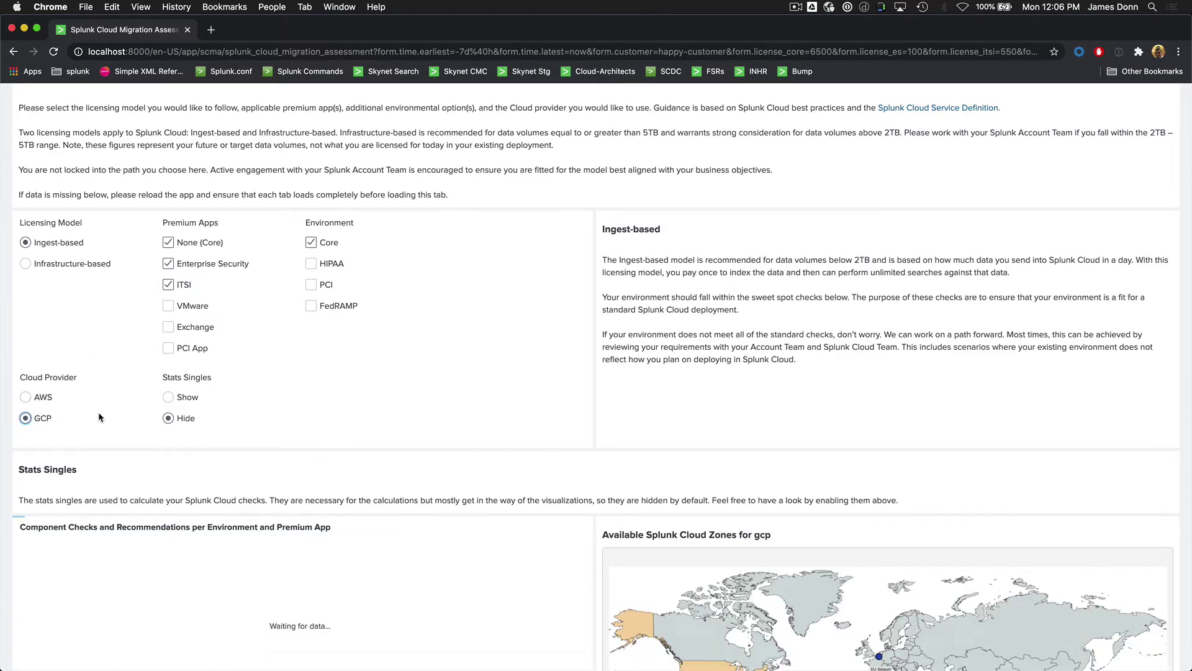
scroll(100, 417, down, 3)
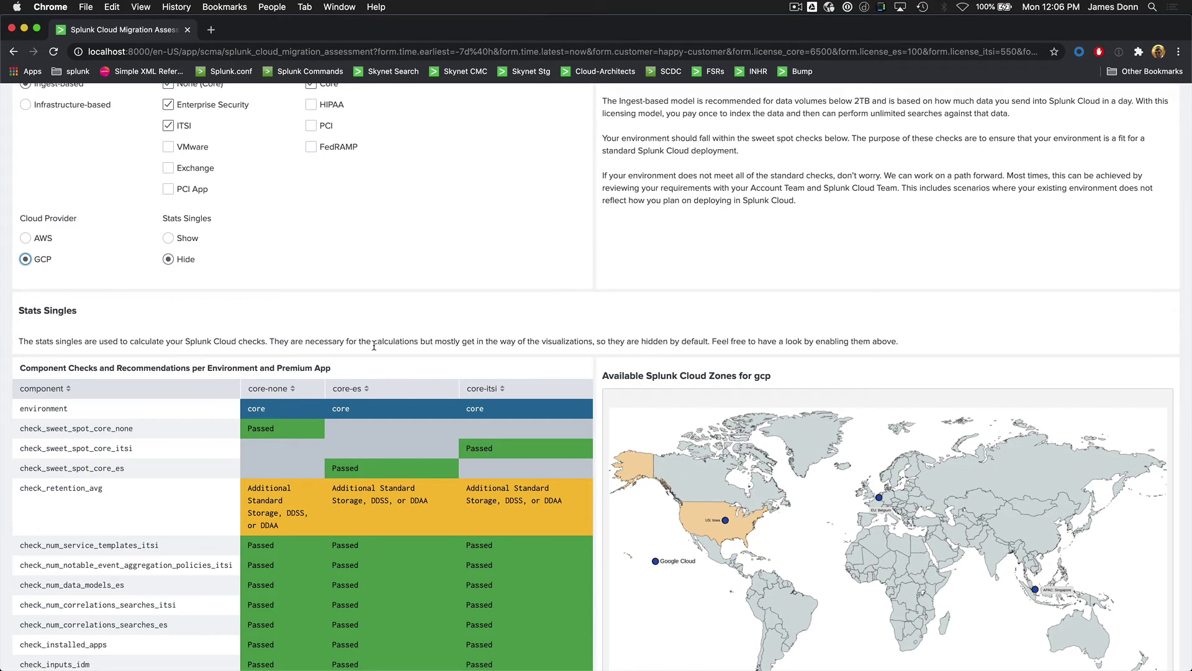
click(42, 239)
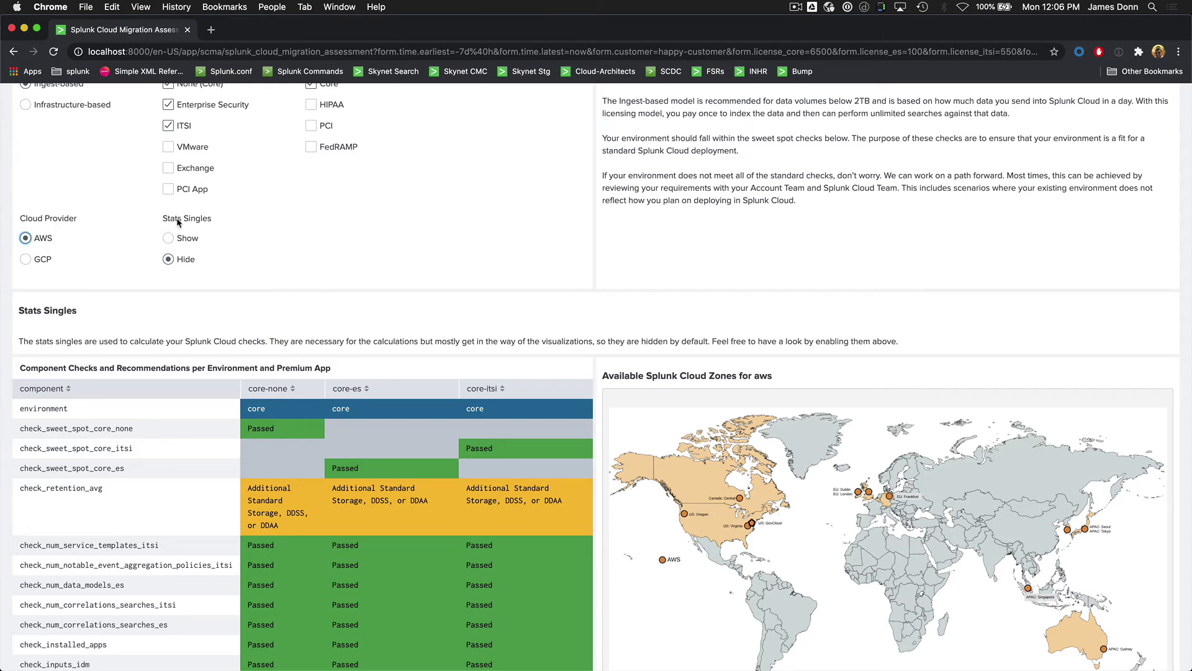
Examine the component checks and recommendations, the Additional Review Required notes and the assessment package download area
scroll(177, 222, down, 4)
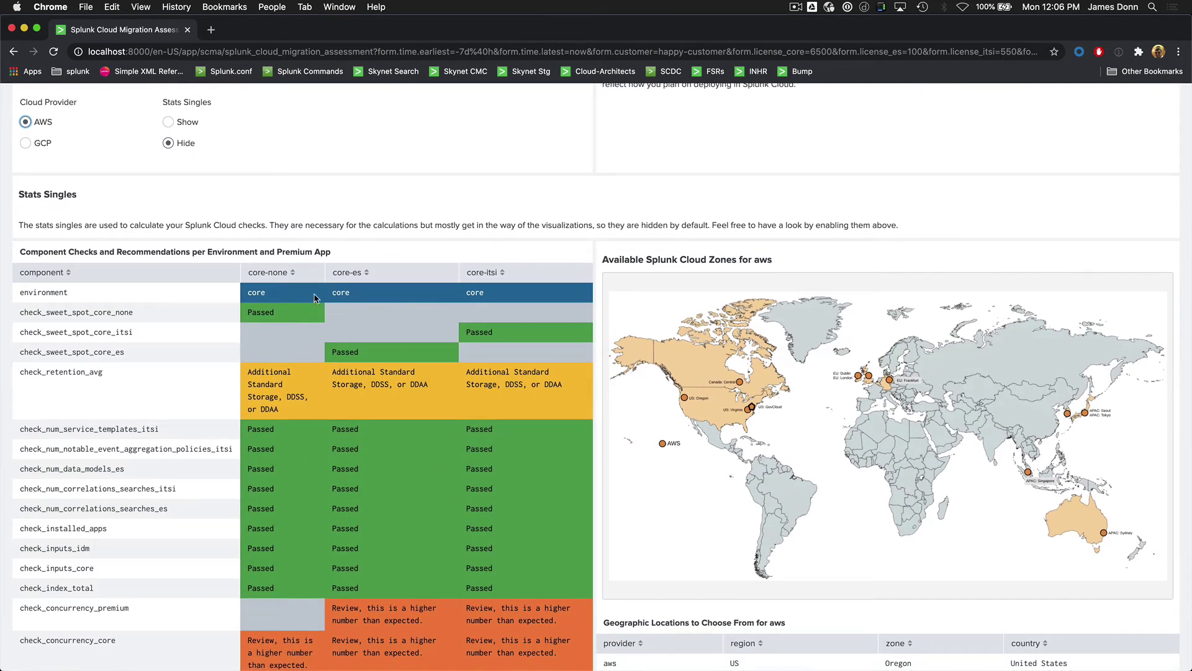
scroll(293, 376, down, 3)
scroll(292, 376, down, 2)
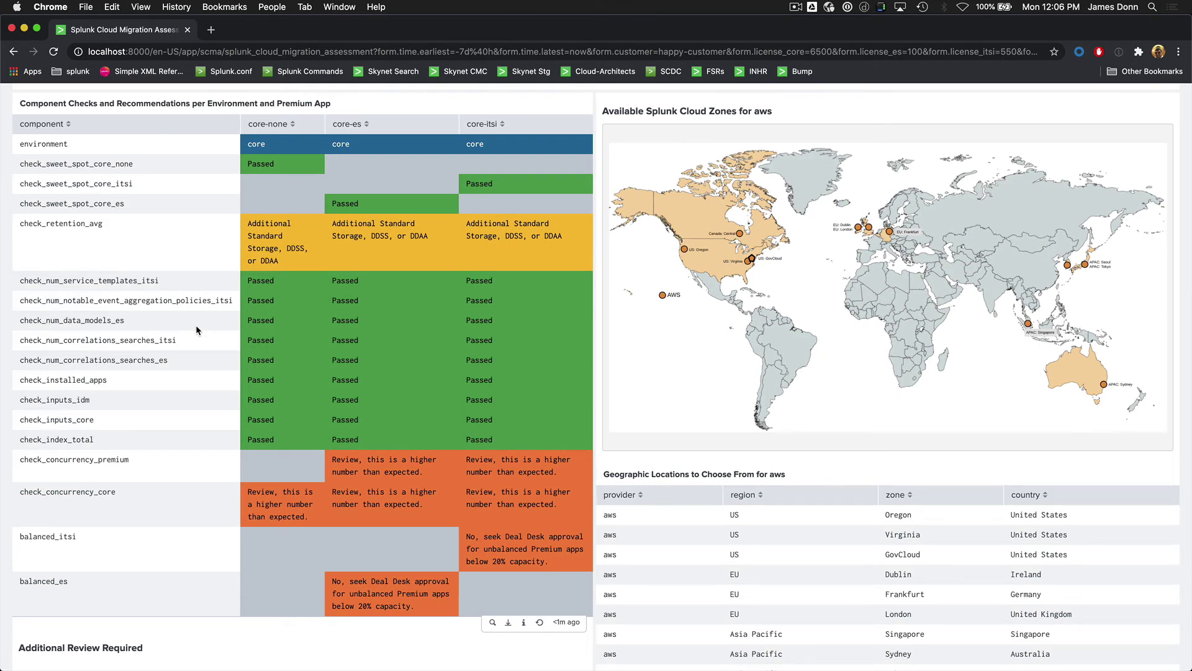
scroll(195, 330, up, 18)
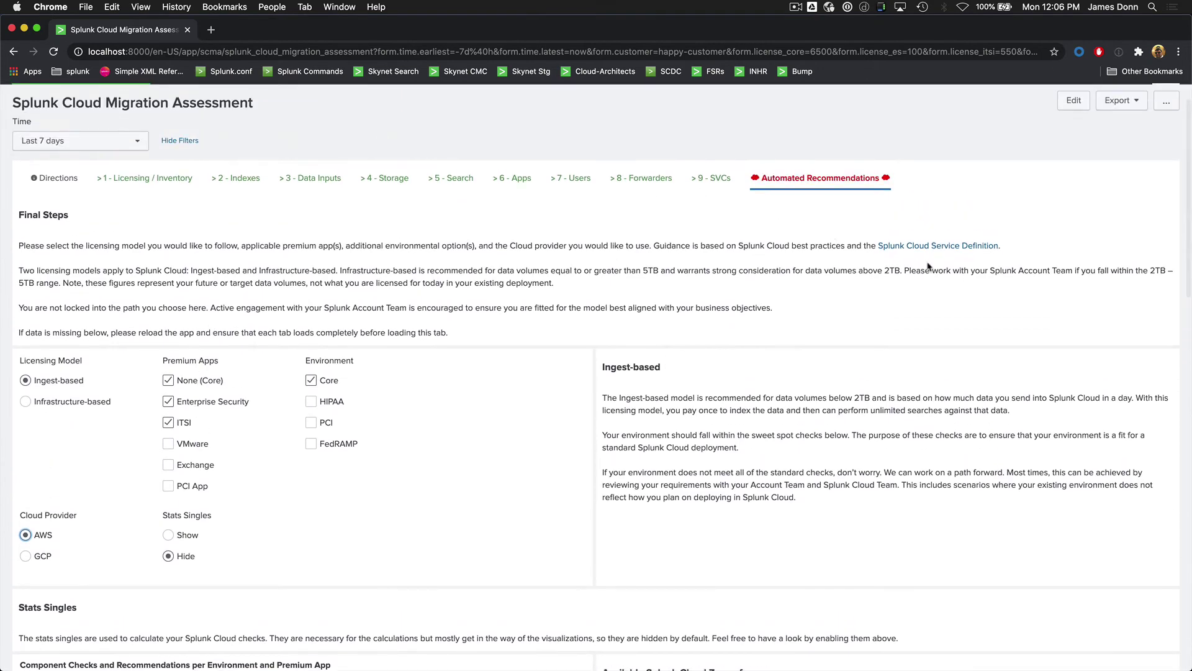
scroll(523, 387, down, 18)
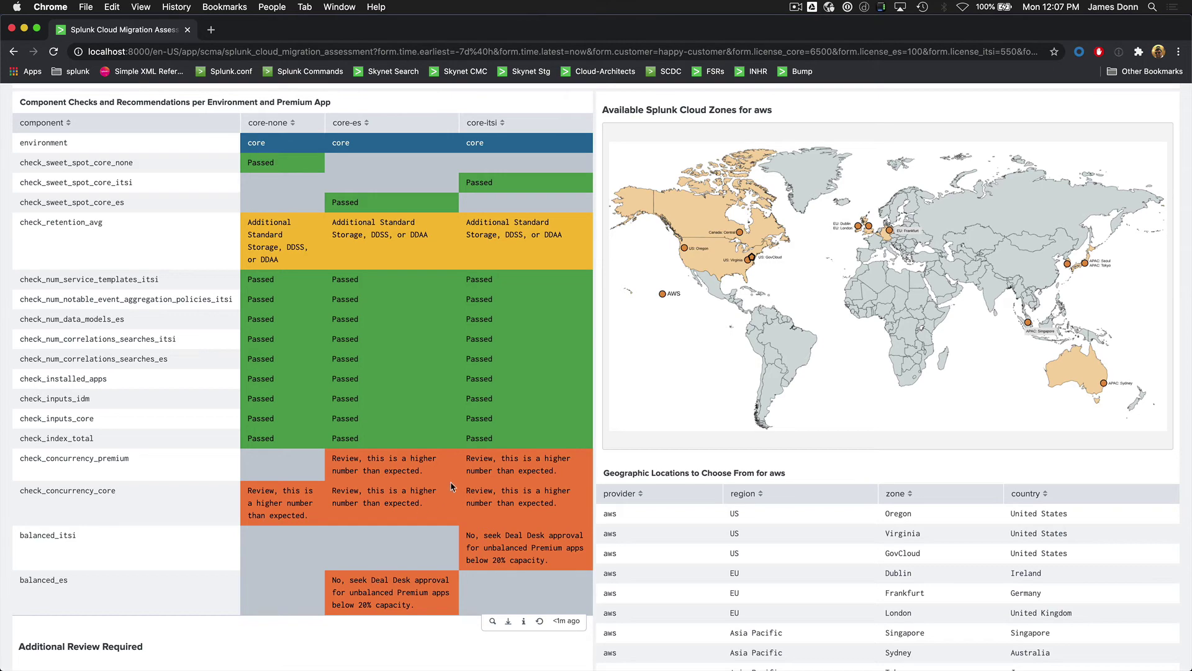
scroll(451, 486, down, 5)
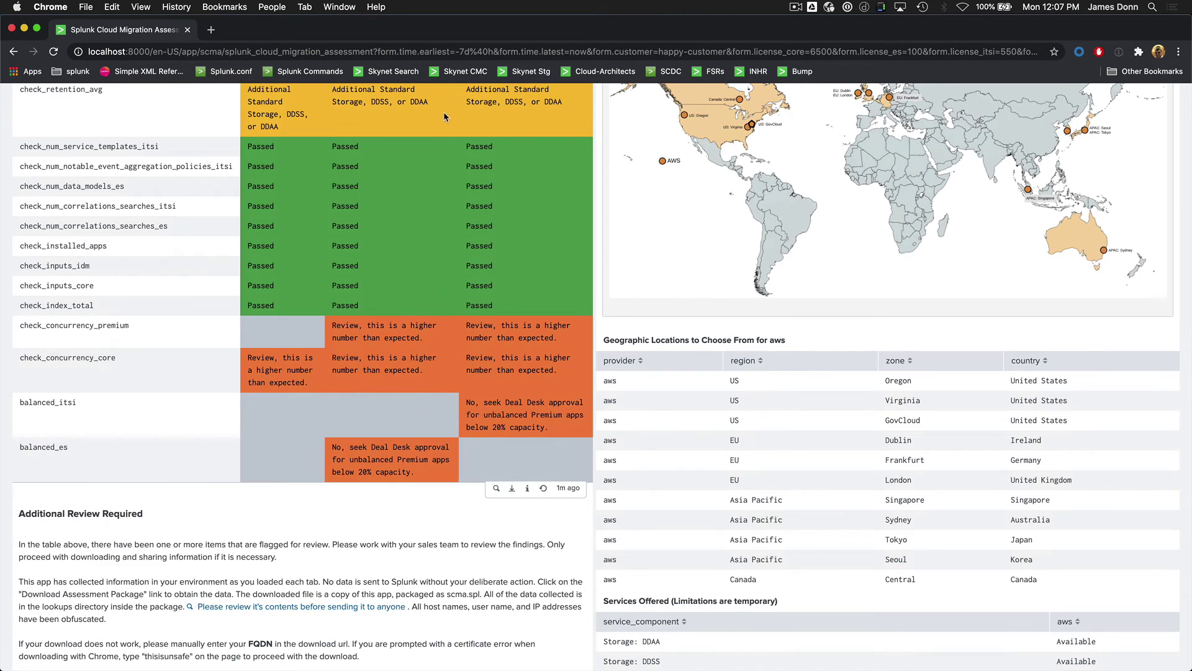
scroll(385, 394, down, 8)
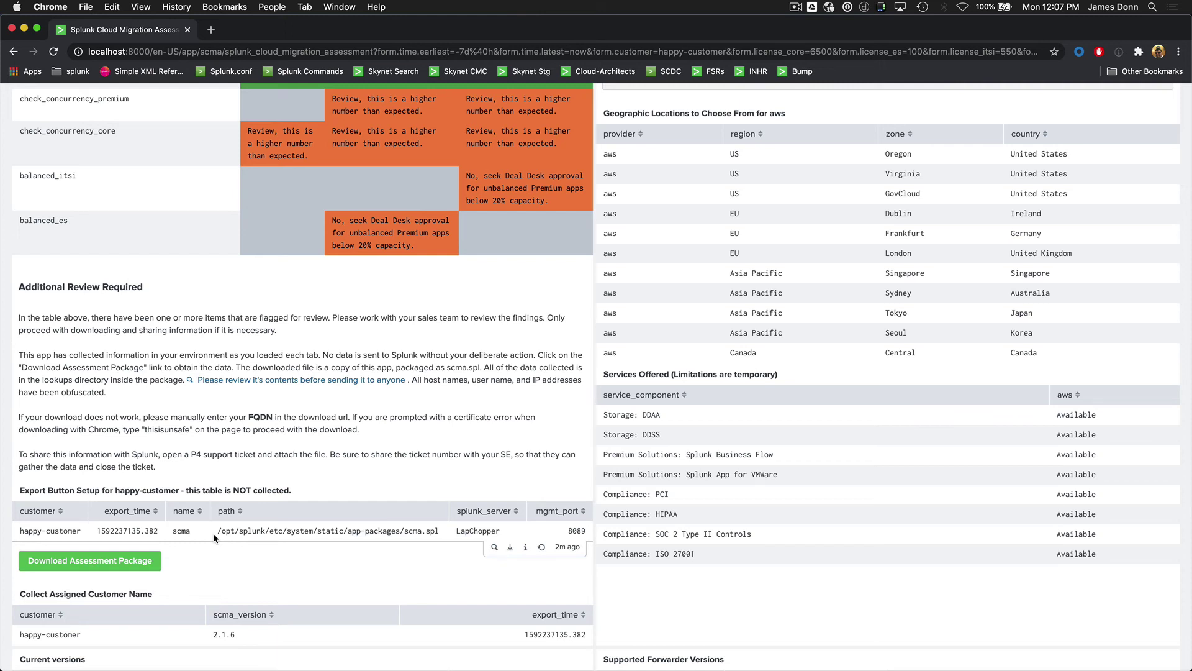
Start the download of the assessment package for happy-customer and discard the scma.spl file
click(133, 564)
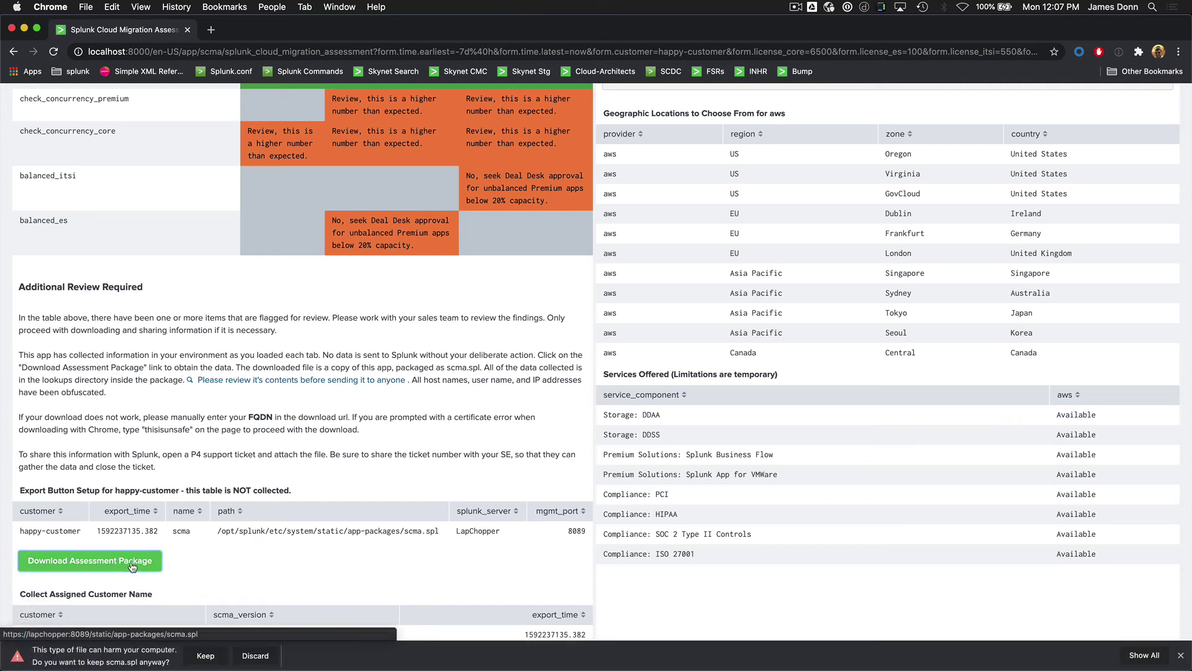
click(249, 657)
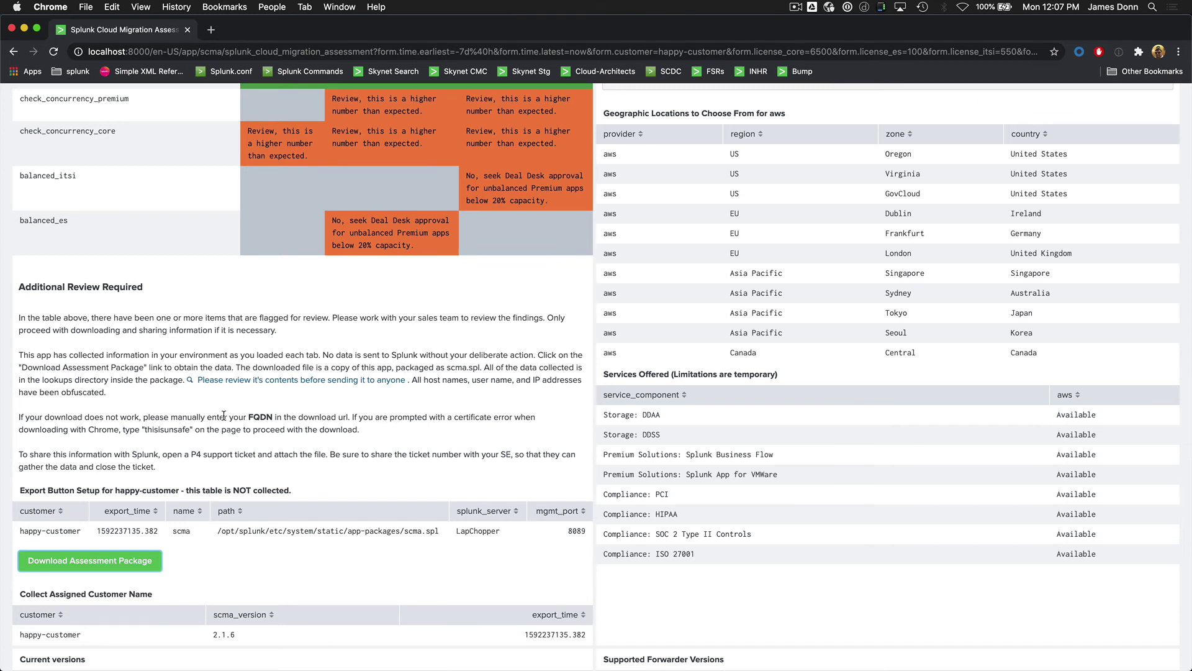
Review the contents collected for the package, and return to the assessment to examine the current versions and supported forwarder versions
click(278, 380)
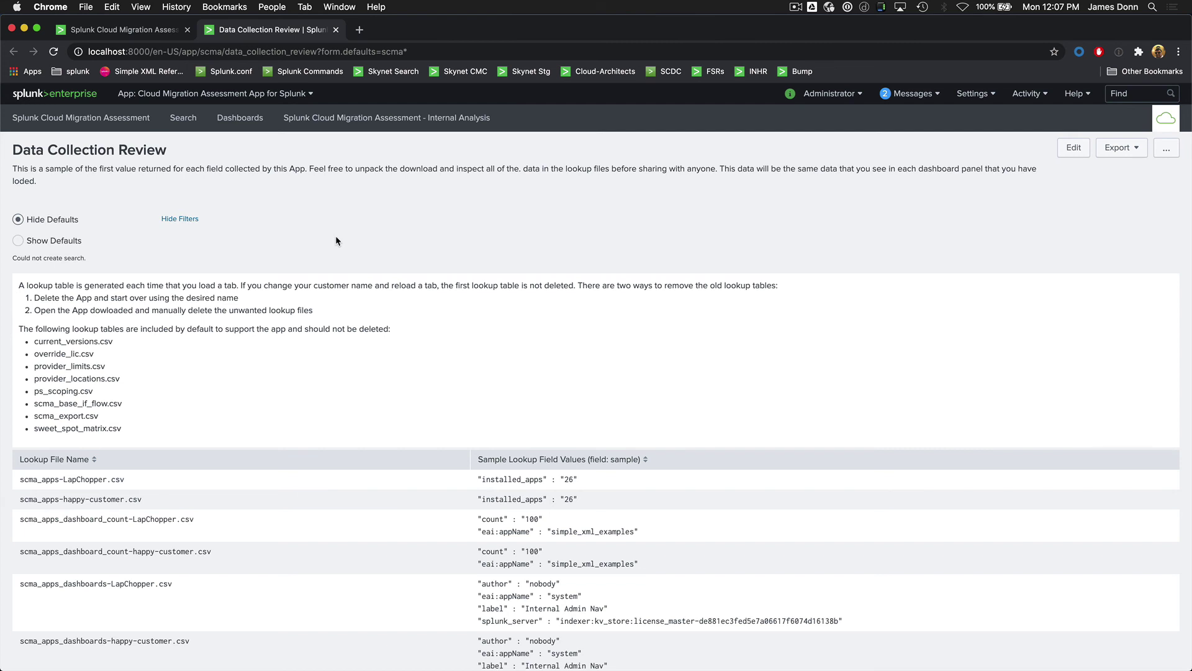
key(ctrl+shift+Tab)
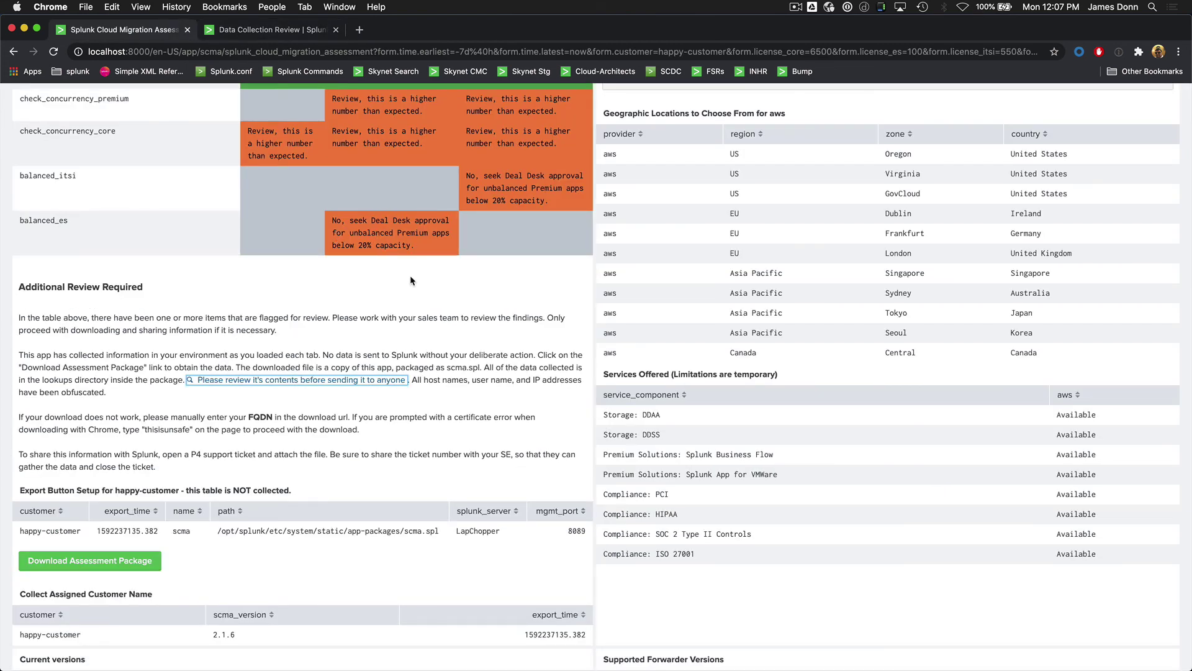
scroll(410, 274, down, 5)
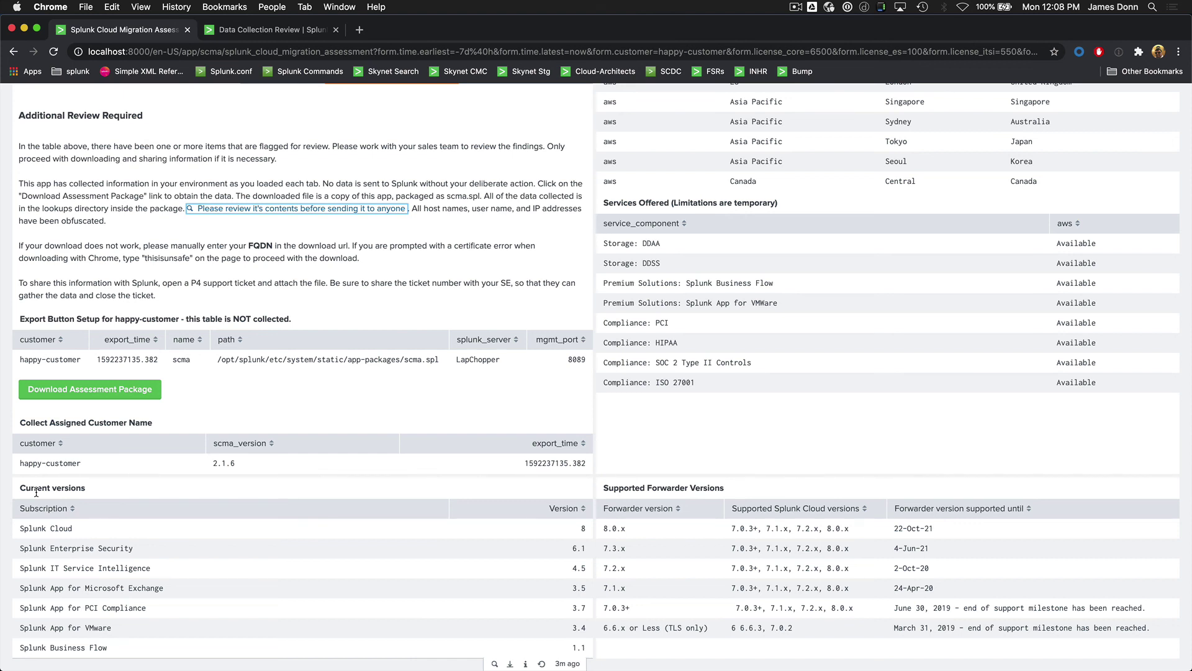
scroll(36, 492, up, 10)
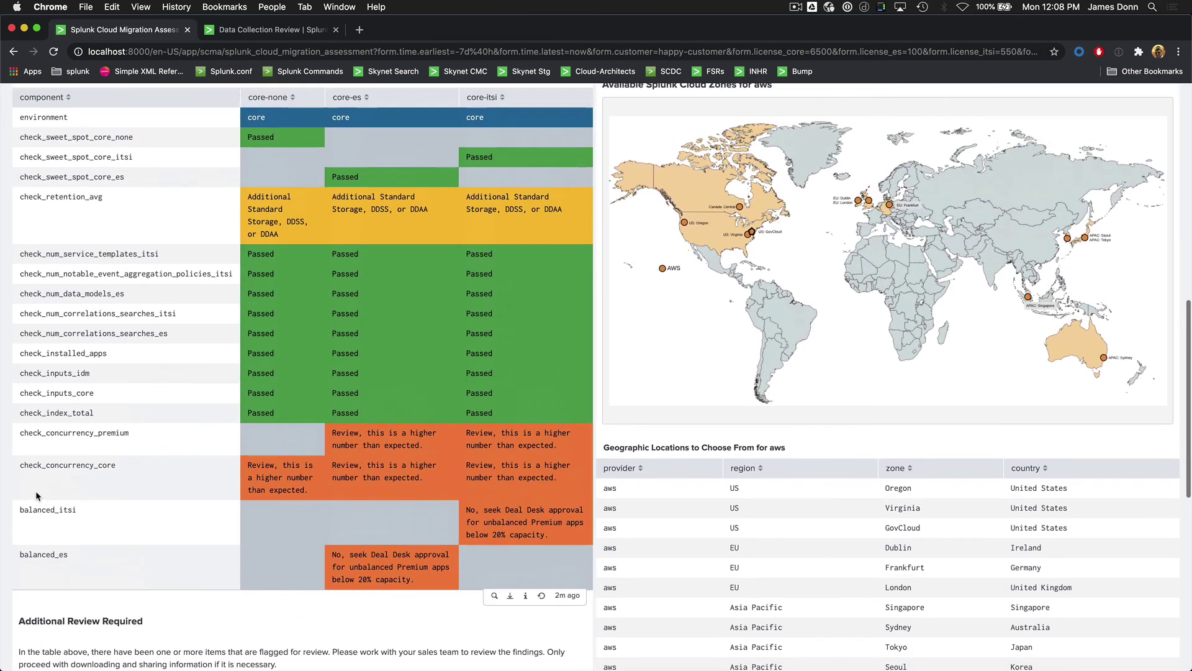
scroll(35, 491, up, 6)
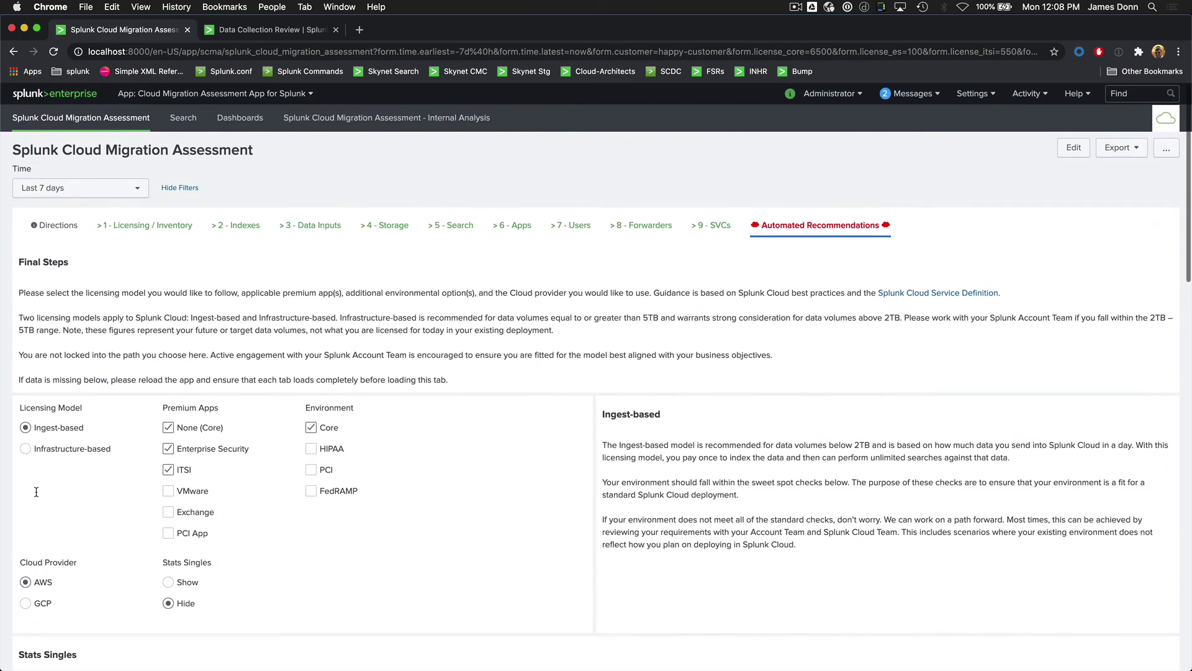